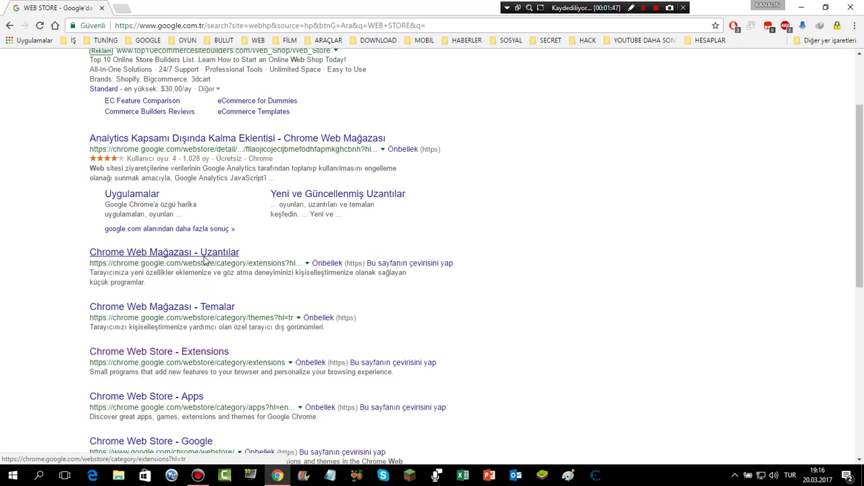
Change the Google search query to "GOOGLE WEB STORE" and run the search
{"action": "scroll", "coordinate": [202, 256], "scroll_direction": "up", "scroll_amount": 2}
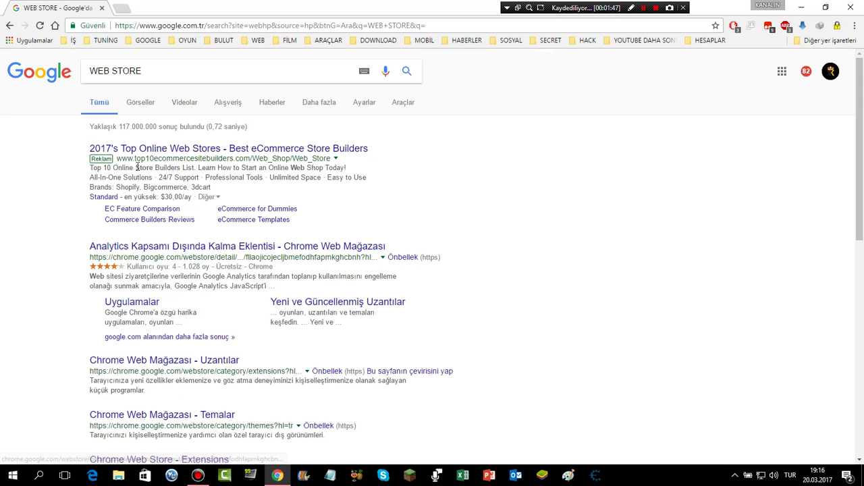
{"action": "left_click", "coordinate": [90, 71]}
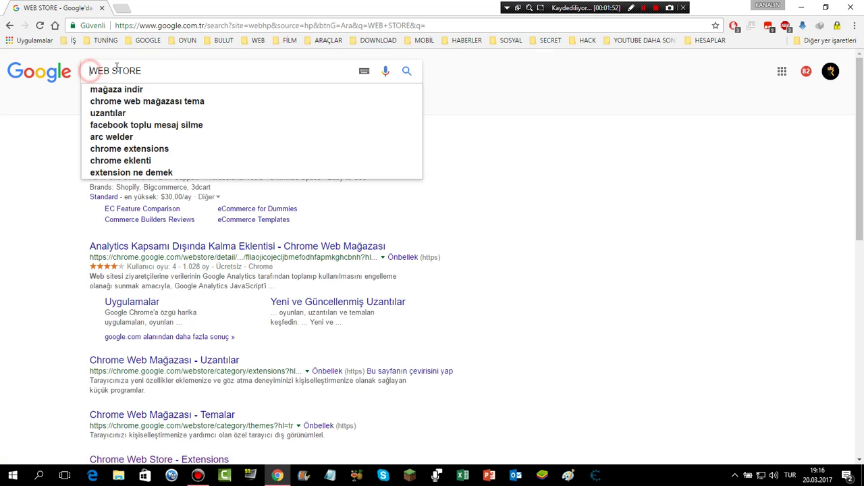
{"action": "type", "text": "GOOGL"}
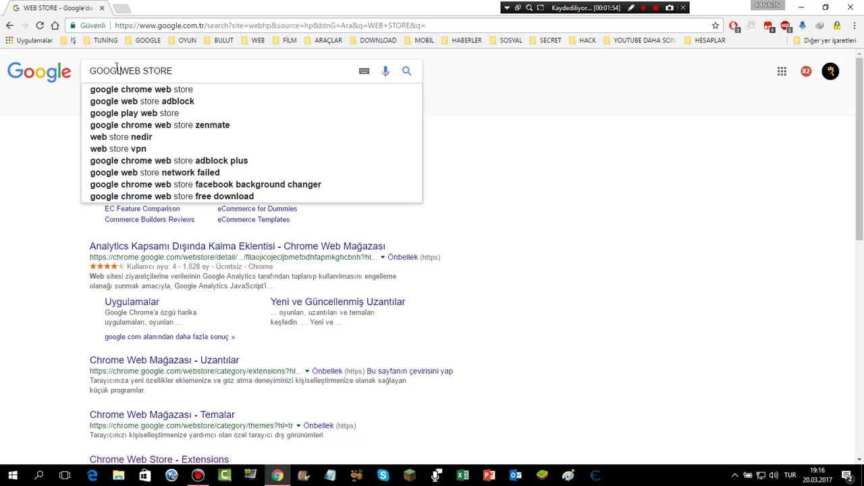
{"action": "type", "text": "E"}
{"action": "key", "text": "Return"}
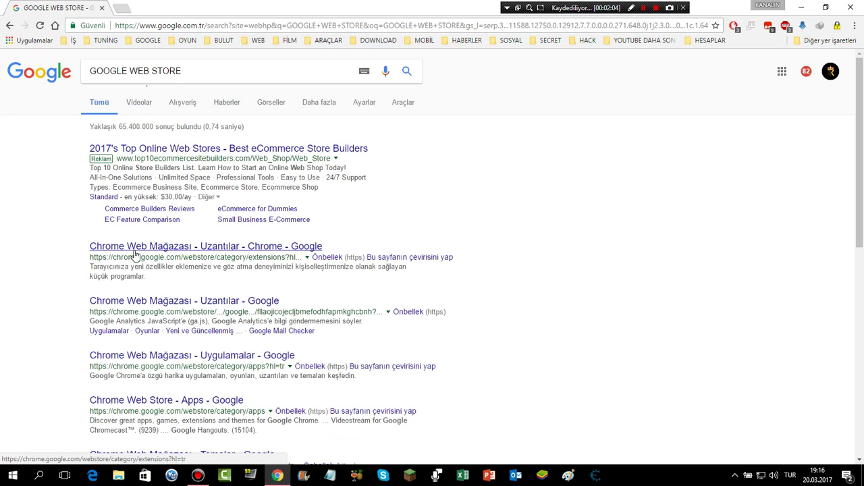
Open the Chrome Web Mağazası extensions page from the results and search the store for "tampermonkey"
{"action": "left_click", "coordinate": [202, 251]}
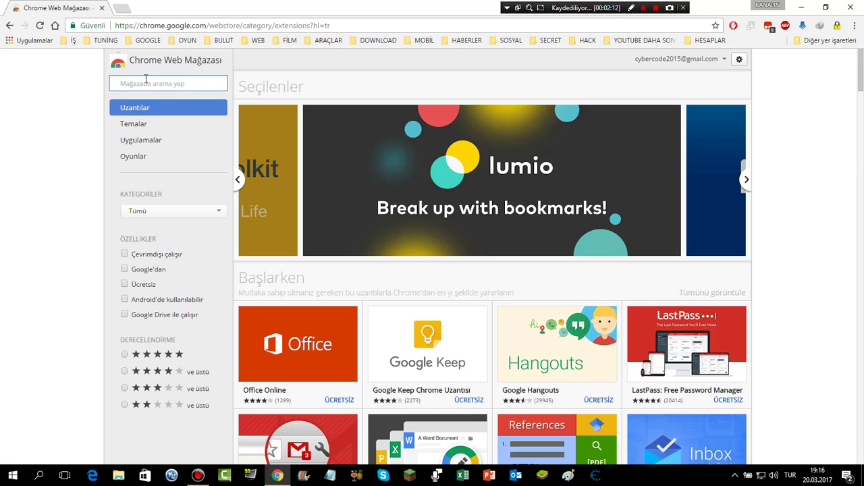
{"action": "type", "text": "TAMPER"}
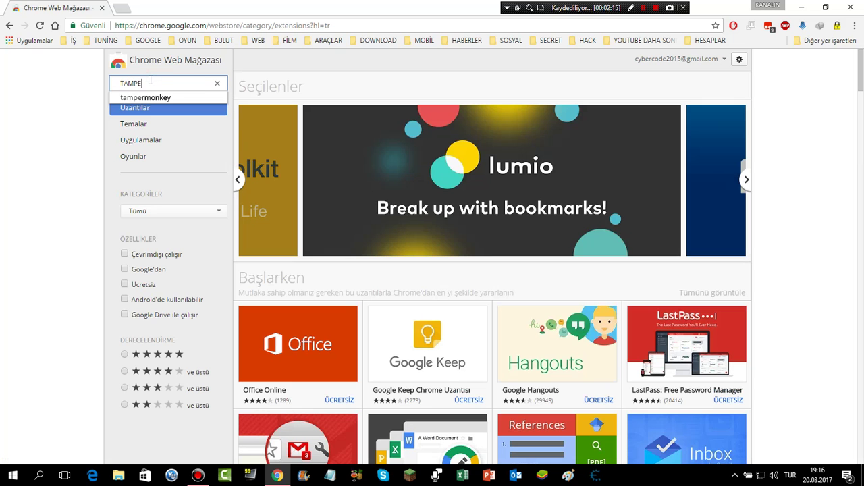
{"action": "left_click", "coordinate": [142, 98]}
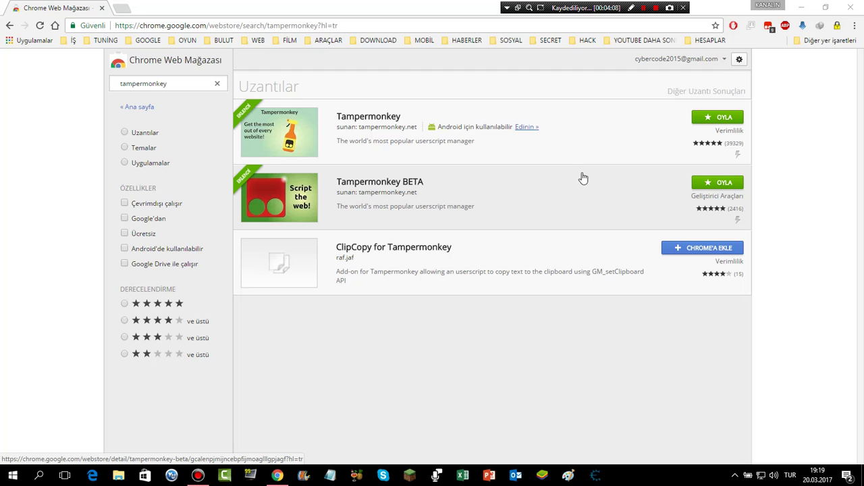
Open the Tampermonkey dashboard and look through the list of installed userscripts
{"action": "left_click", "coordinate": [770, 29]}
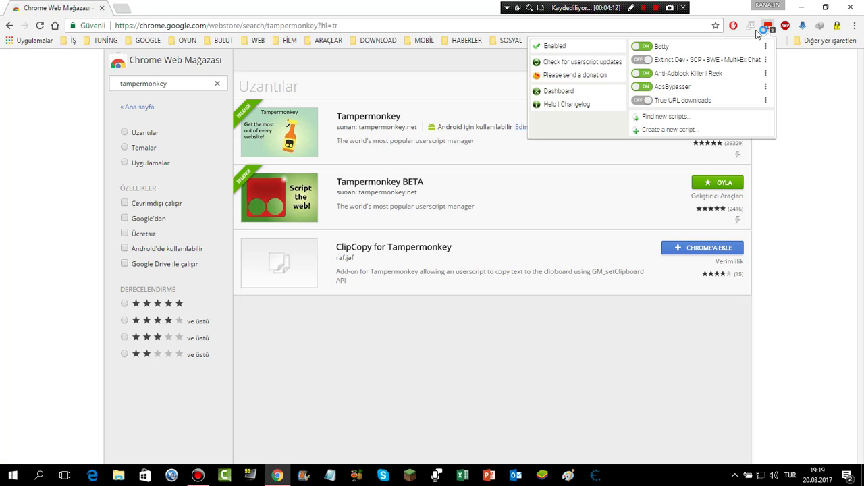
{"action": "left_click", "coordinate": [562, 92]}
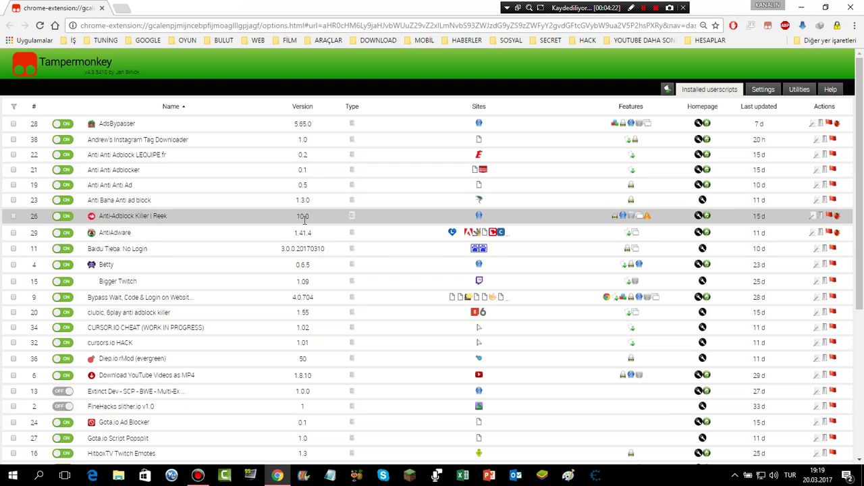
{"action": "scroll", "coordinate": [186, 233], "scroll_direction": "down", "scroll_amount": 1}
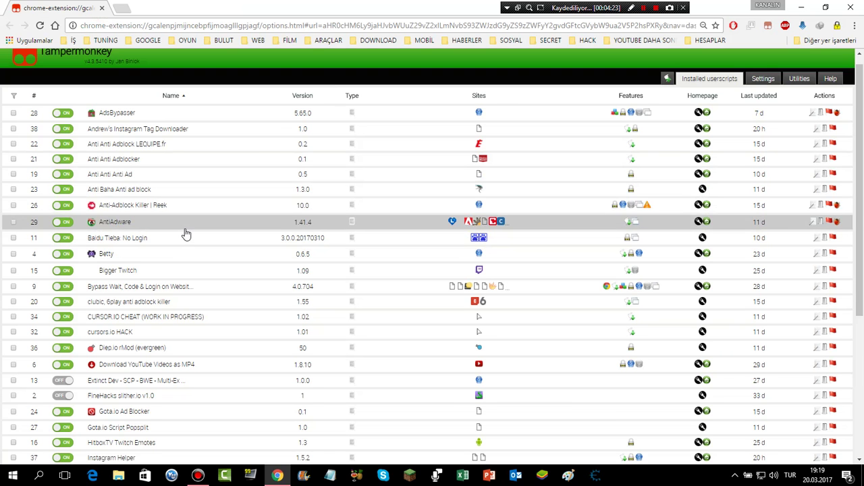
{"action": "scroll", "coordinate": [186, 233], "scroll_direction": "down", "scroll_amount": 3}
{"action": "scroll", "coordinate": [223, 301], "scroll_direction": "up", "scroll_amount": 4}
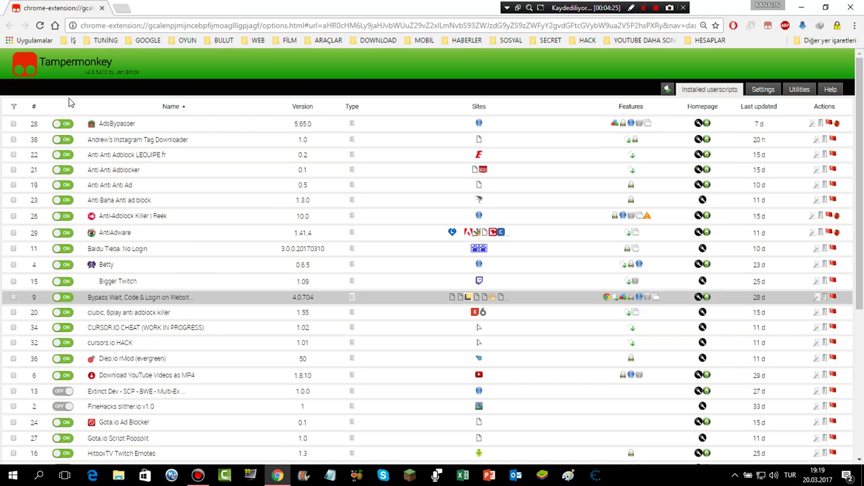
Start a new userscript, delete all its template code, and return to the installed userscripts without saving
{"action": "left_click", "coordinate": [667, 90]}
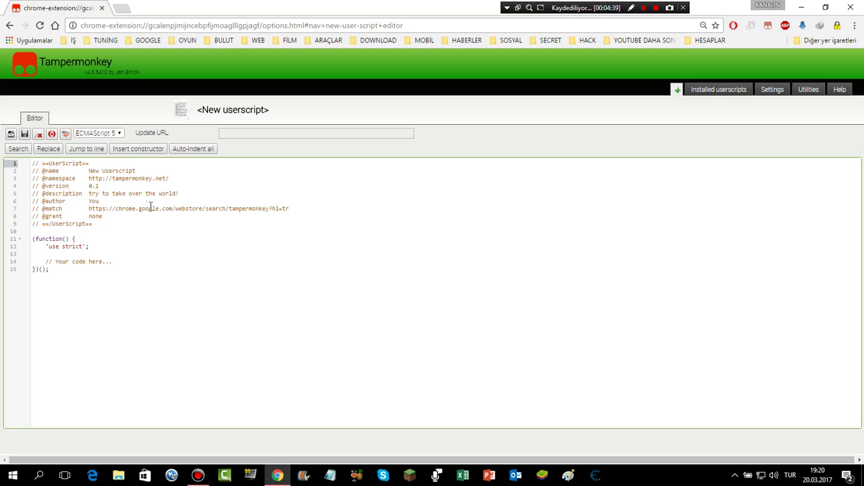
{"action": "left_click", "coordinate": [67, 287]}
{"action": "key", "text": "ctrl+a"}
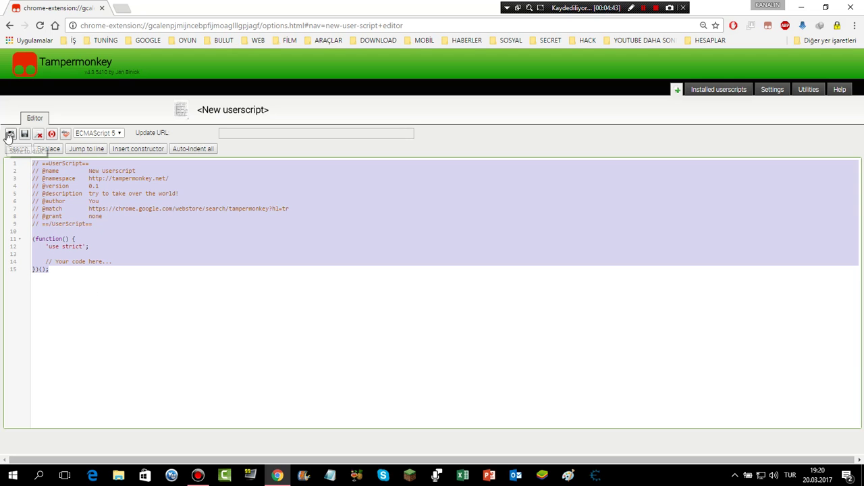
{"action": "key", "text": "Delete"}
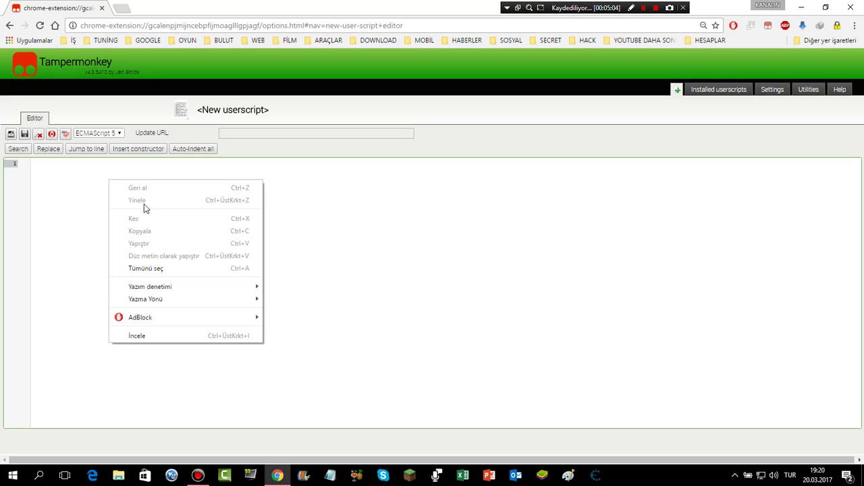
{"action": "left_click", "coordinate": [81, 204]}
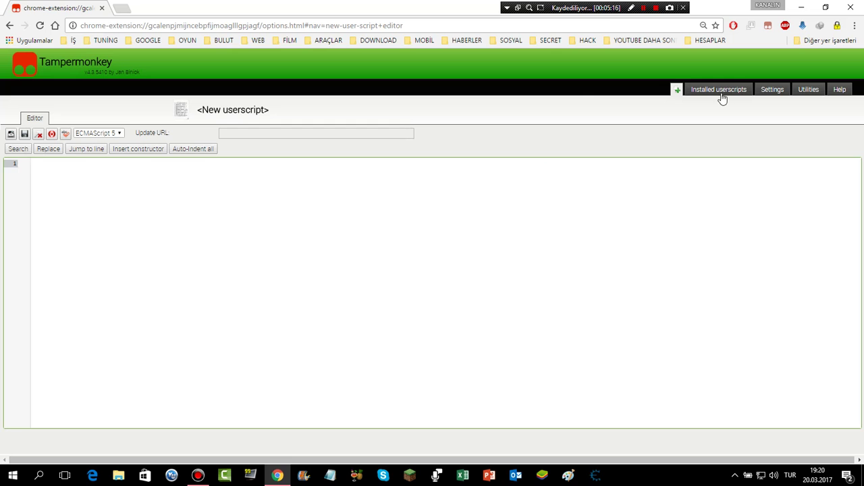
{"action": "left_click", "coordinate": [9, 25]}
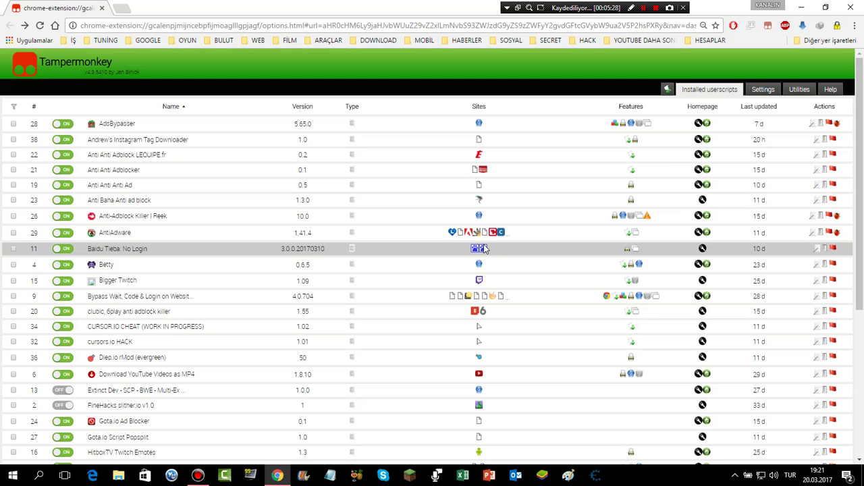
Show the filter bar above the installed userscripts and activate its filter text field
{"action": "key", "text": "ctrl+f"}
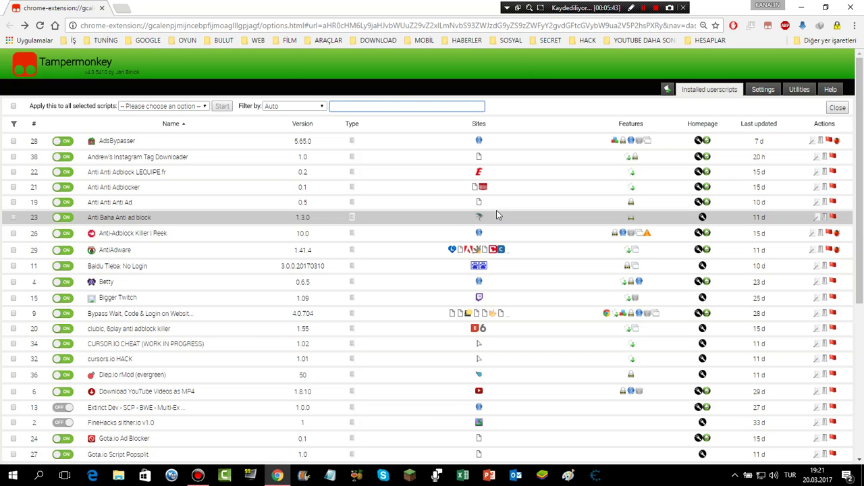
{"action": "left_click", "coordinate": [405, 108]}
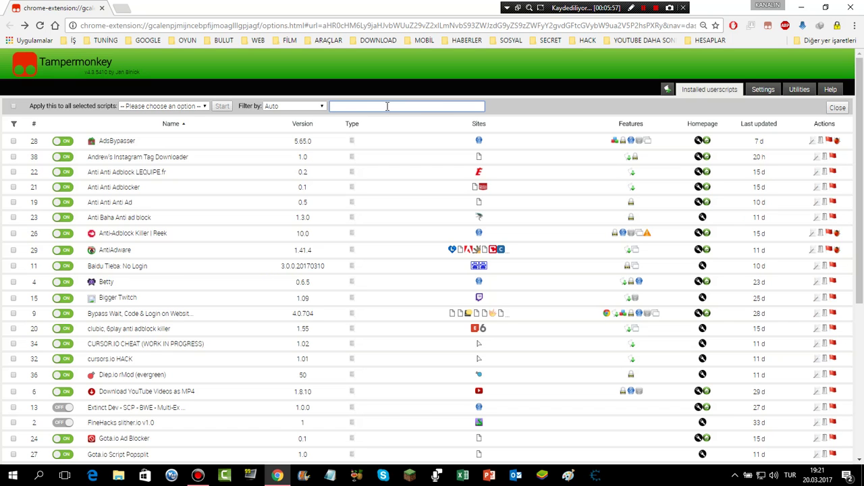
{"action": "left_click", "coordinate": [388, 106]}
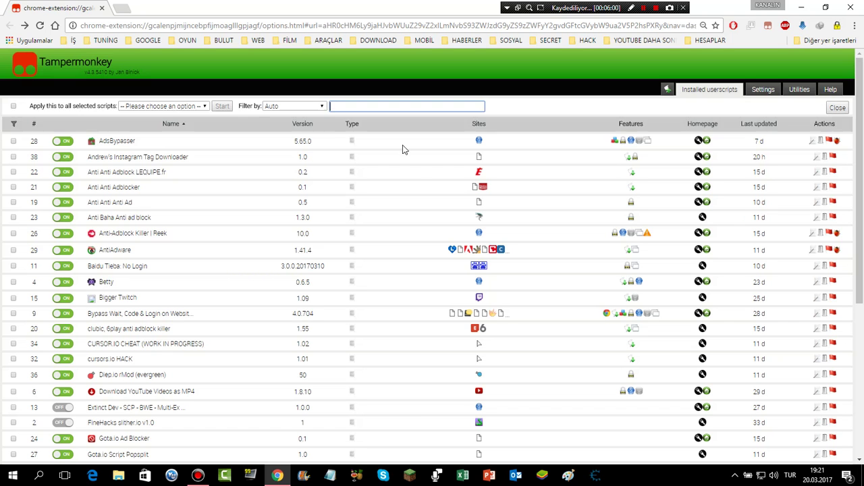
Open the Tampermonkey settings and view the available interface languages without choosing one
{"action": "left_click", "coordinate": [764, 92]}
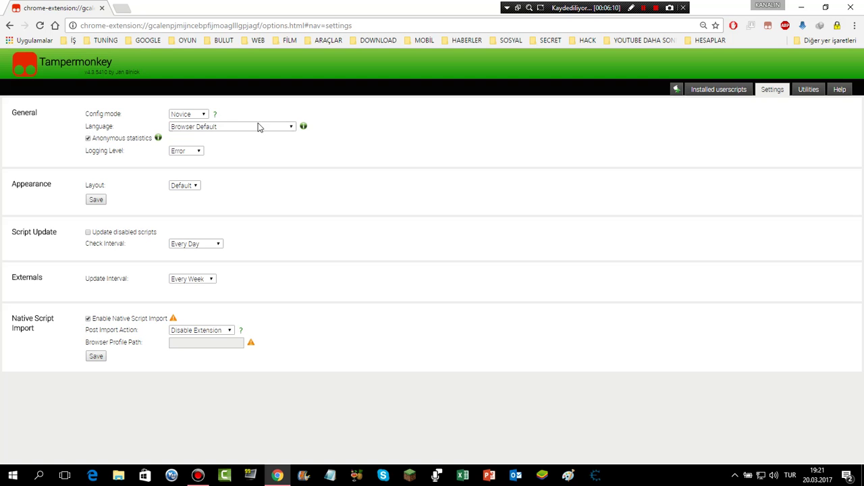
{"action": "left_click", "coordinate": [292, 128]}
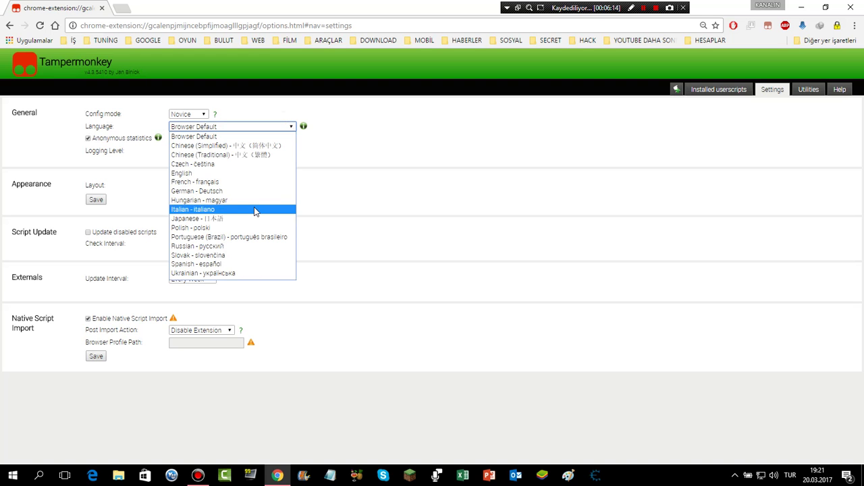
{"action": "key", "text": "Up"}
{"action": "key", "text": "Up"}
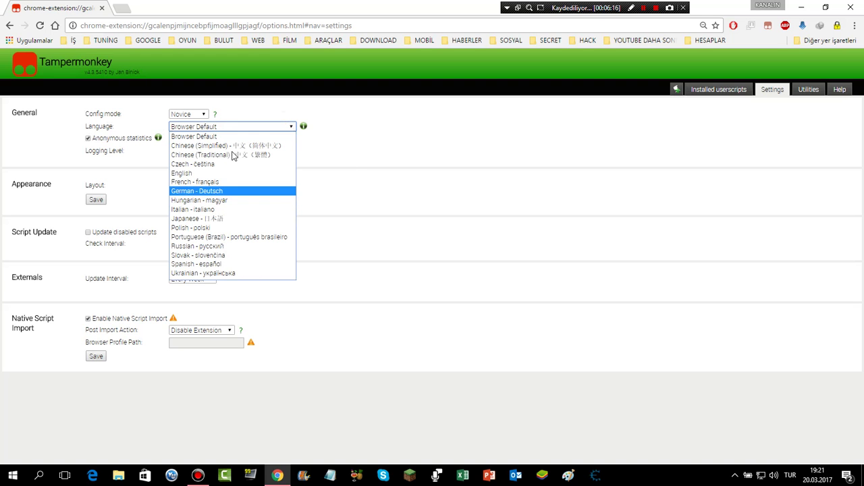
{"action": "left_click", "coordinate": [339, 154]}
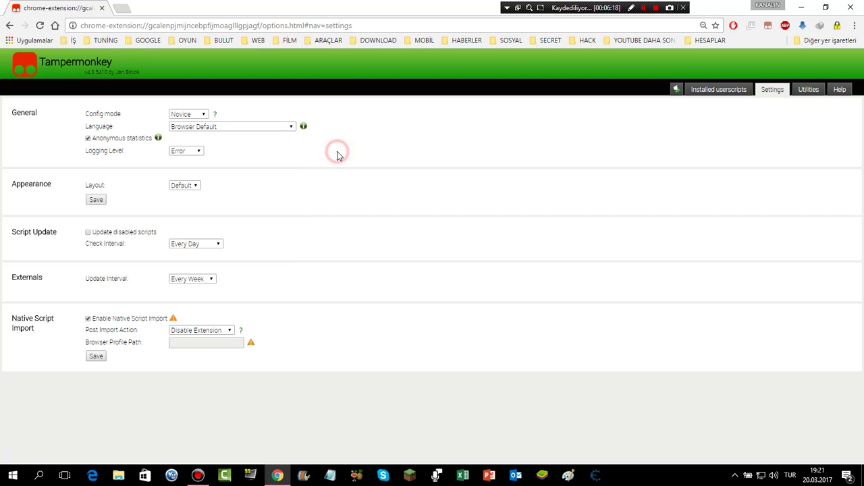
View the available logging levels in the general settings without choosing a different one
{"action": "left_click", "coordinate": [199, 152]}
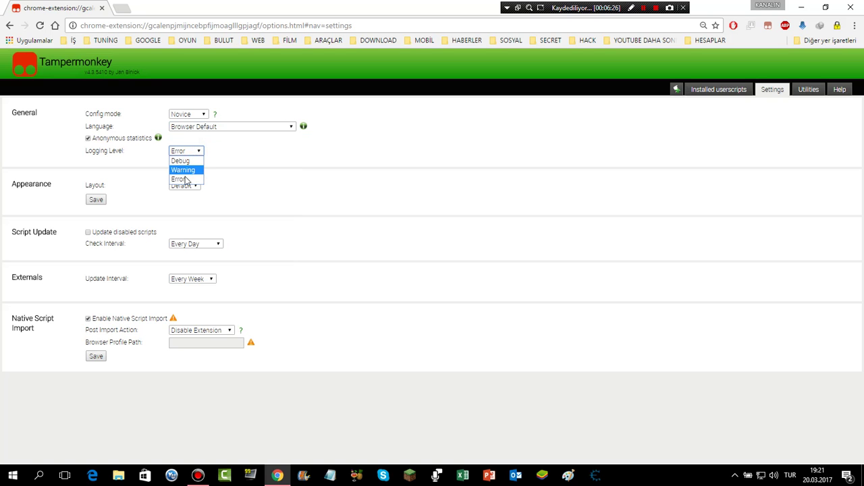
{"action": "left_click", "coordinate": [274, 149]}
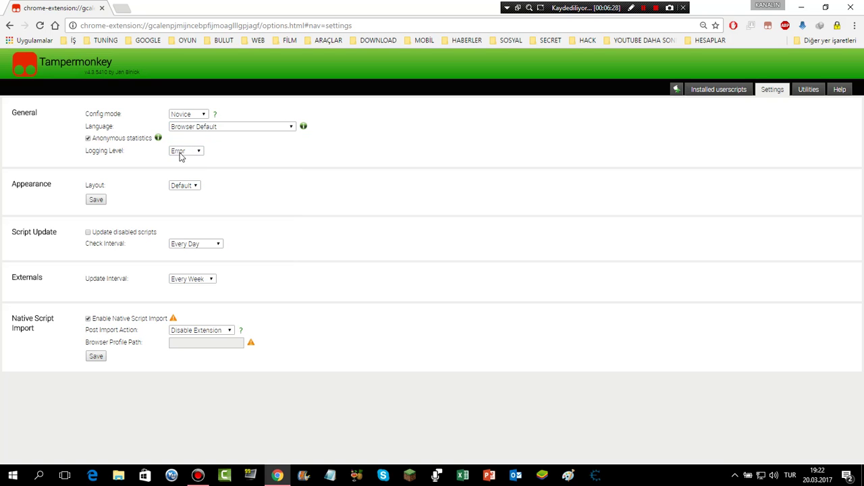
{"action": "left_click", "coordinate": [192, 158]}
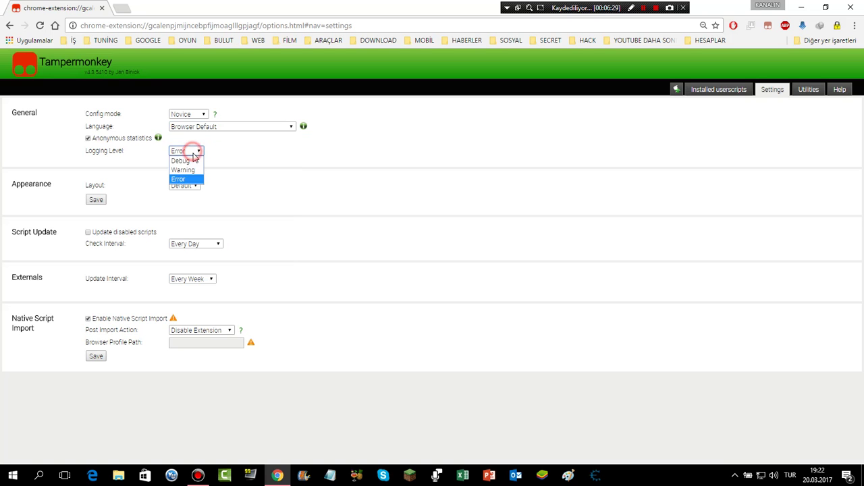
{"action": "left_click", "coordinate": [316, 163]}
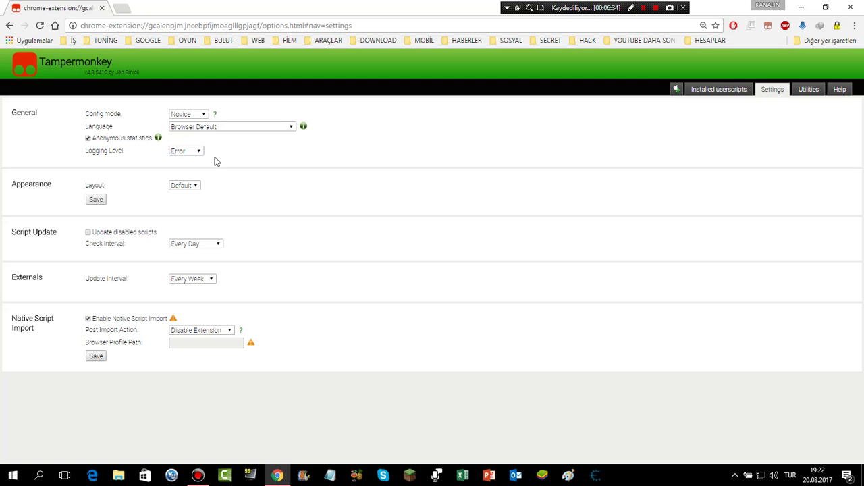
{"action": "left_click", "coordinate": [197, 151]}
{"action": "left_click", "coordinate": [244, 158]}
View the available layout choices in the appearance settings
{"action": "left_click", "coordinate": [194, 184]}
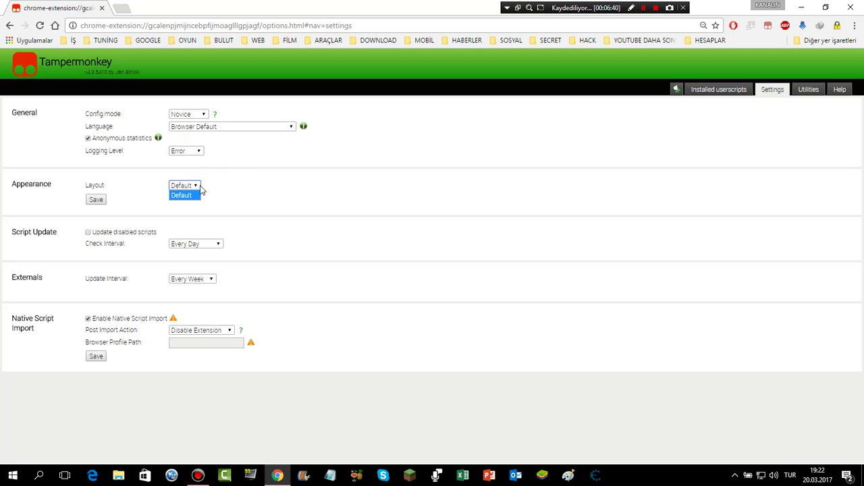
{"action": "left_click", "coordinate": [188, 184]}
{"action": "left_click", "coordinate": [148, 200]}
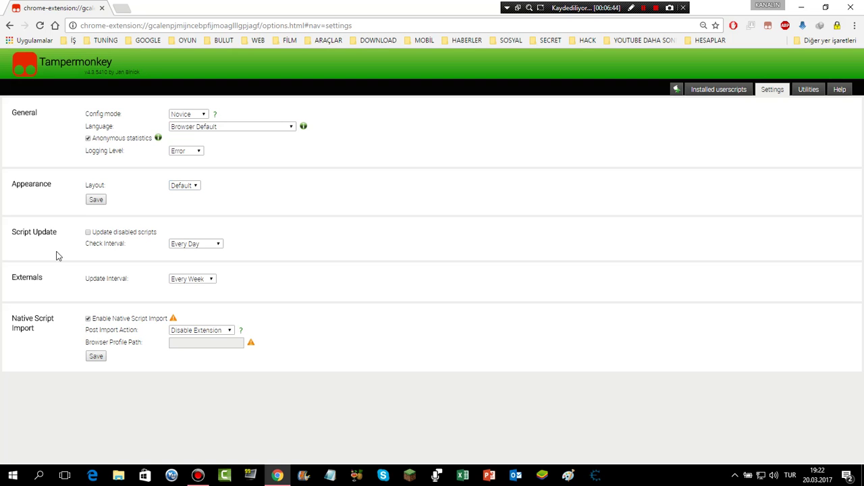
View the check interval options for script updates and the update interval options for externals
{"action": "left_click", "coordinate": [213, 245]}
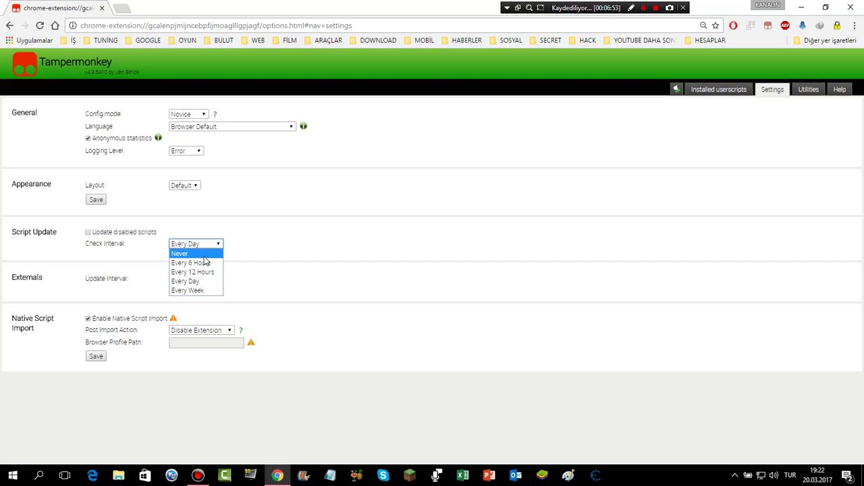
{"action": "left_click", "coordinate": [280, 243]}
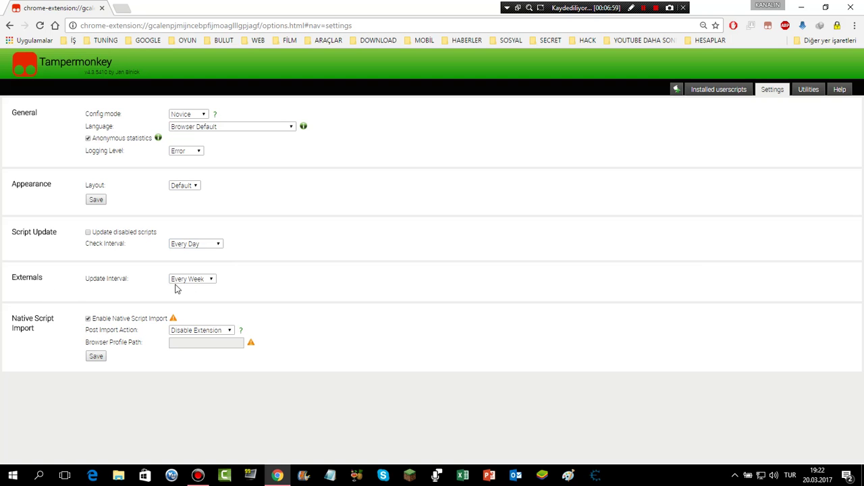
{"action": "left_click", "coordinate": [201, 280]}
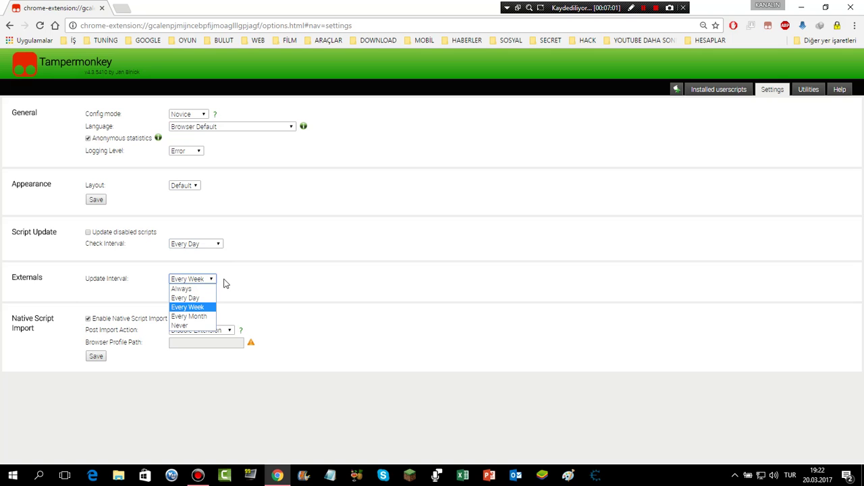
{"action": "left_click", "coordinate": [255, 278]}
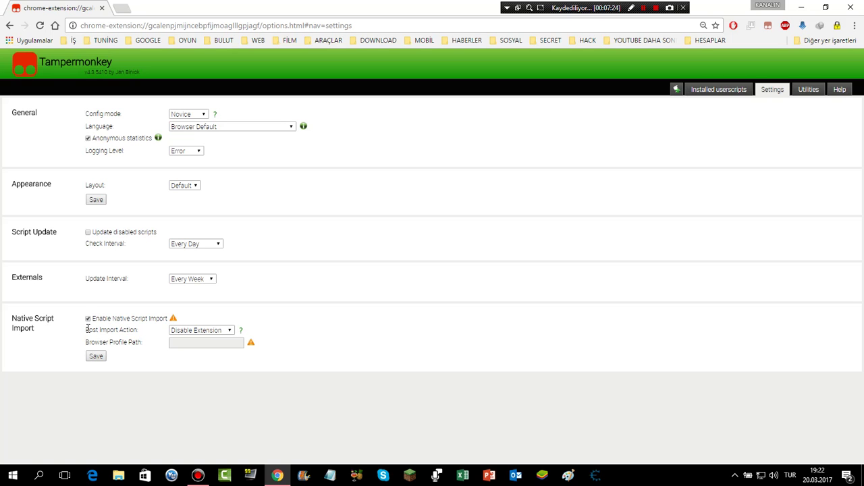
View the post import action options for native script import and activate the browser profile path field
{"action": "left_click", "coordinate": [221, 331]}
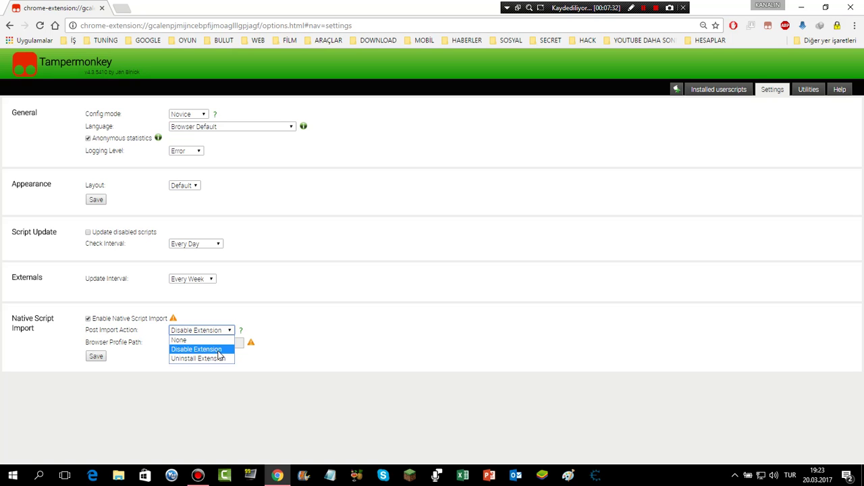
{"action": "left_click", "coordinate": [187, 374]}
{"action": "left_click", "coordinate": [228, 344]}
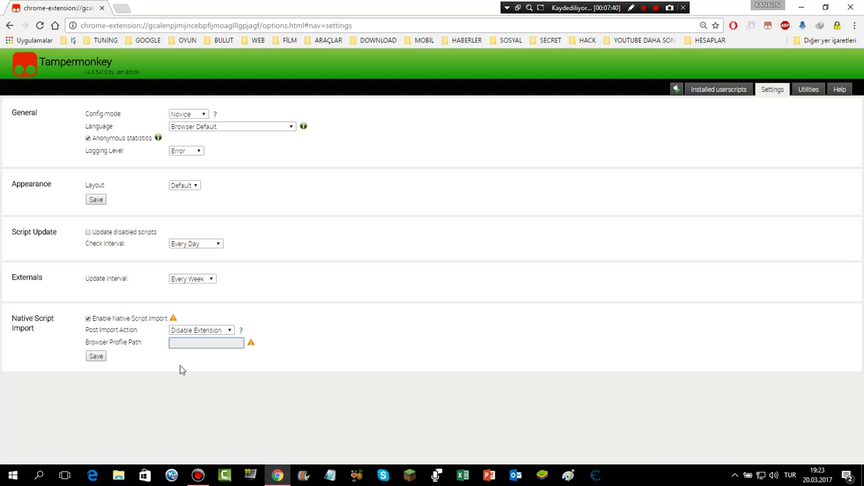
Return to the installed userscripts list and open the Slither.io auto respawn (evergreen) script for editing
{"action": "left_click", "coordinate": [90, 321]}
{"action": "mouse_move", "coordinate": [149, 327]}
{"action": "left_click", "coordinate": [722, 94]}
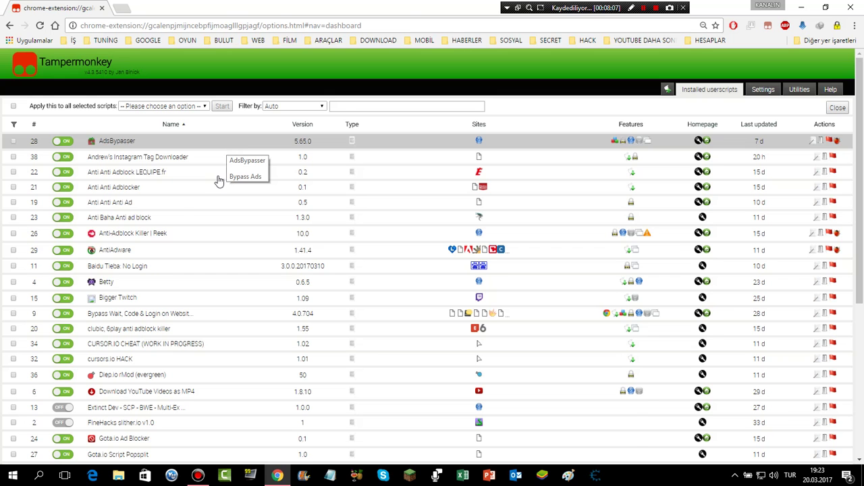
{"action": "scroll", "coordinate": [227, 179], "scroll_direction": "down", "scroll_amount": 4}
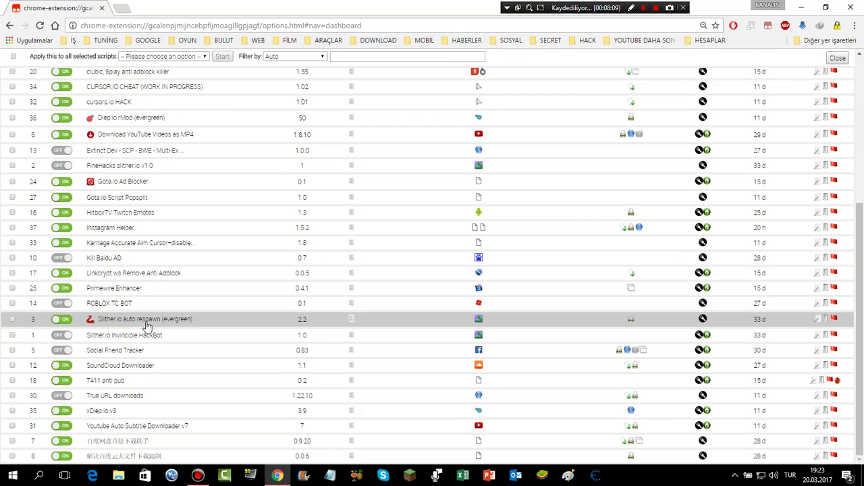
{"action": "left_click", "coordinate": [145, 322]}
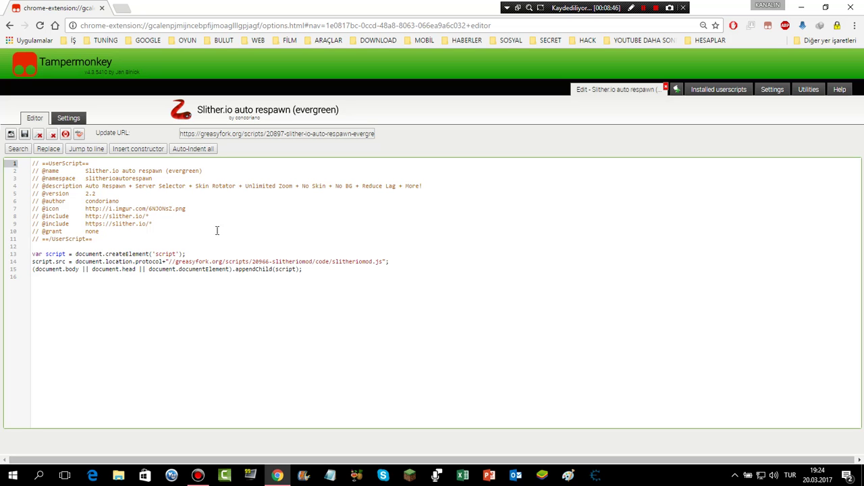
Review the Slither.io script's own settings, including its includes and excludes, XHR security and compatibility options
{"action": "left_click", "coordinate": [68, 119]}
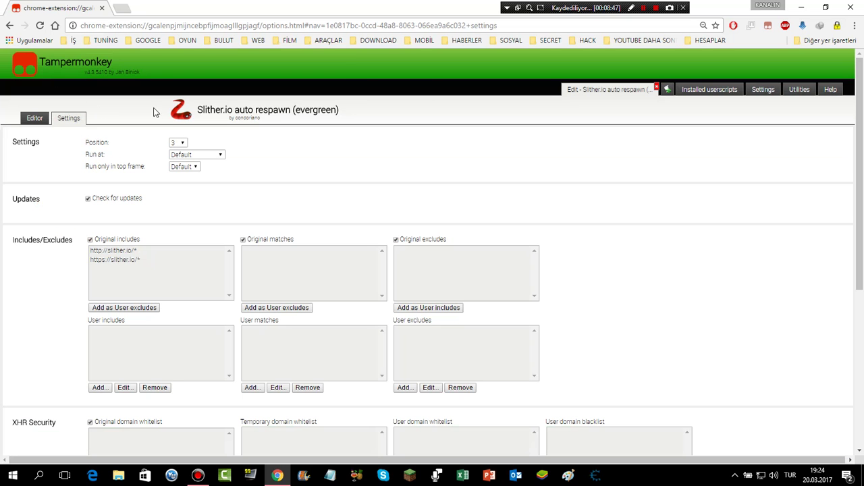
{"action": "scroll", "coordinate": [71, 199], "scroll_direction": "down", "scroll_amount": 3}
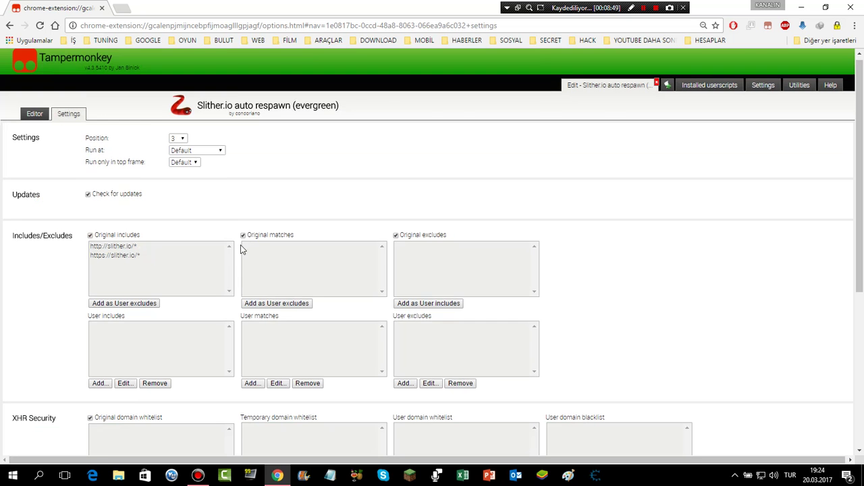
{"action": "scroll", "coordinate": [324, 270], "scroll_direction": "up", "scroll_amount": 2}
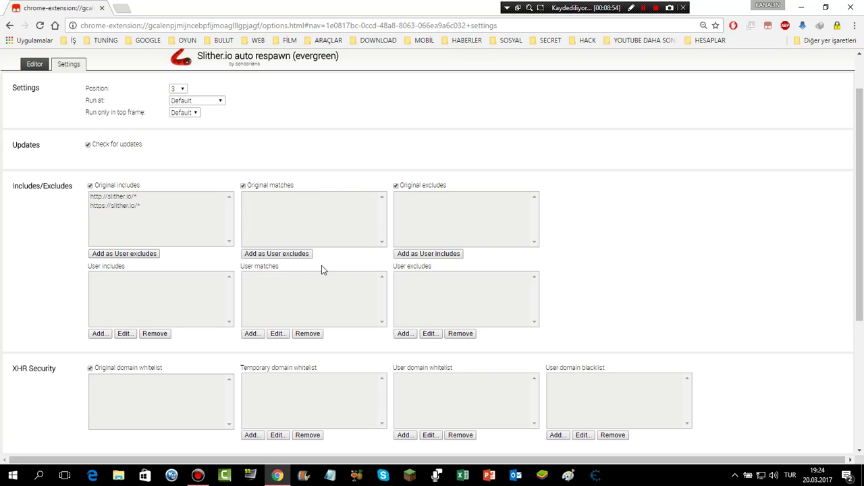
{"action": "scroll", "coordinate": [321, 269], "scroll_direction": "down", "scroll_amount": 2}
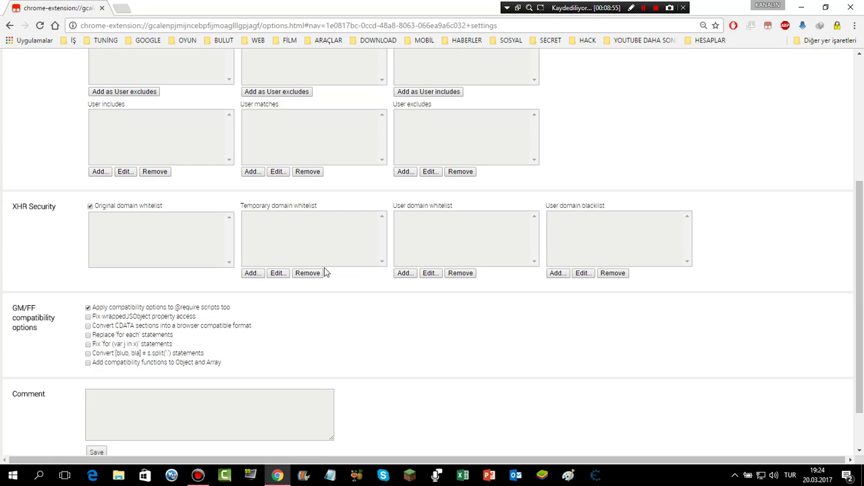
{"action": "scroll", "coordinate": [324, 270], "scroll_direction": "up", "scroll_amount": 3}
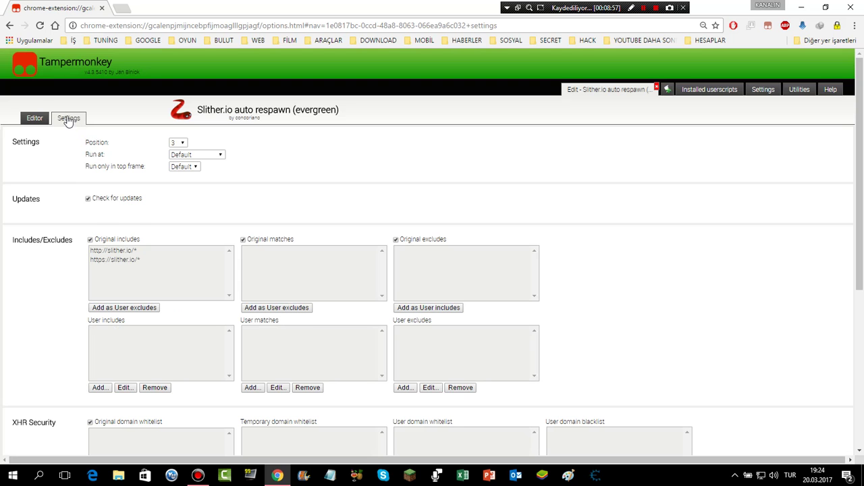
Show the Slither.io script's code again and go back to the installed userscripts list
{"action": "left_click", "coordinate": [31, 123]}
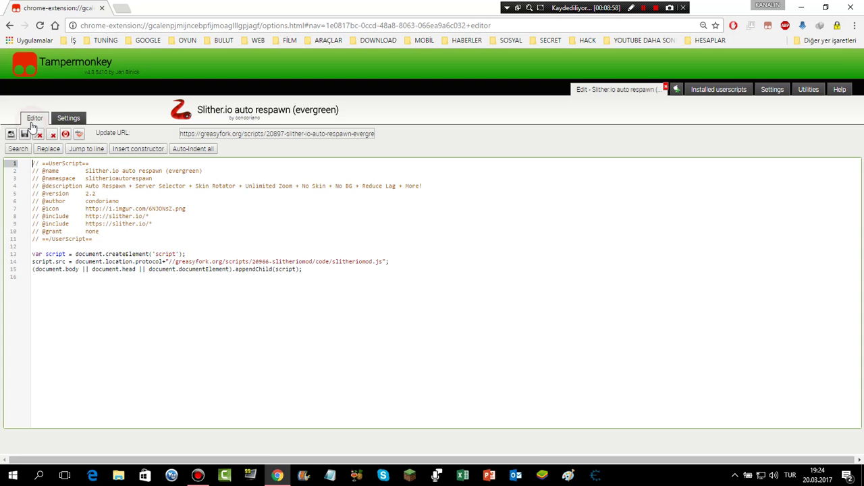
{"action": "left_click", "coordinate": [10, 26]}
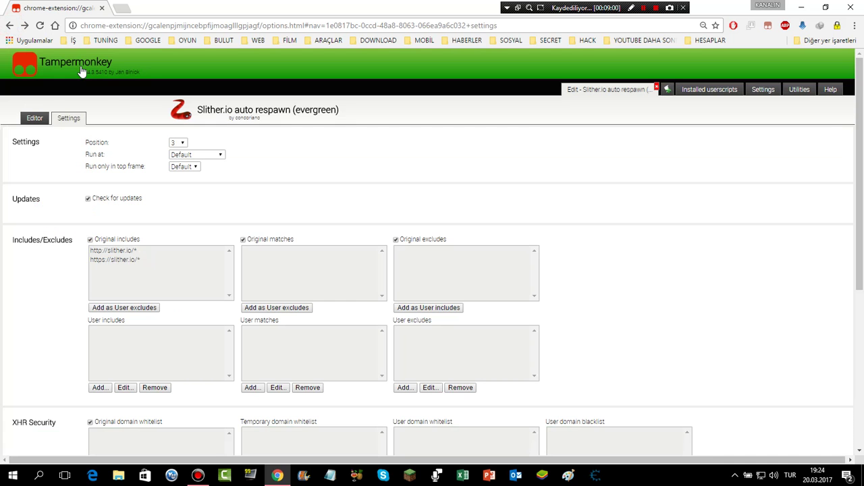
{"action": "left_click", "coordinate": [11, 25]}
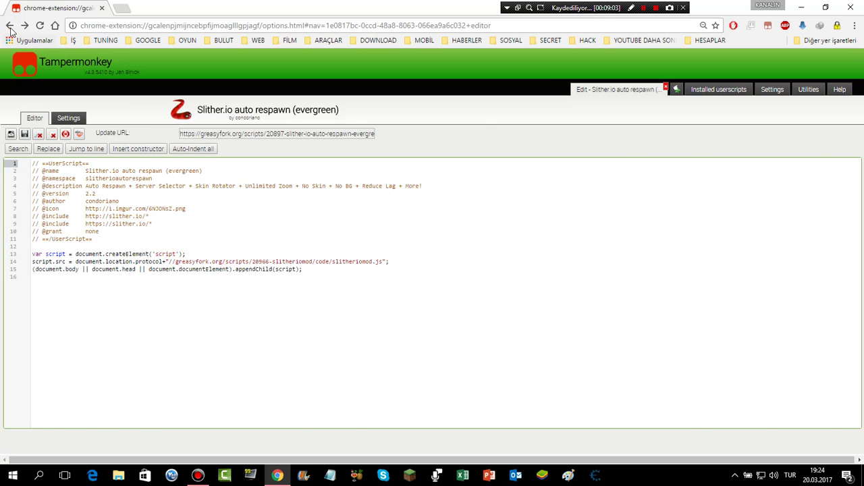
{"action": "left_click", "coordinate": [10, 25]}
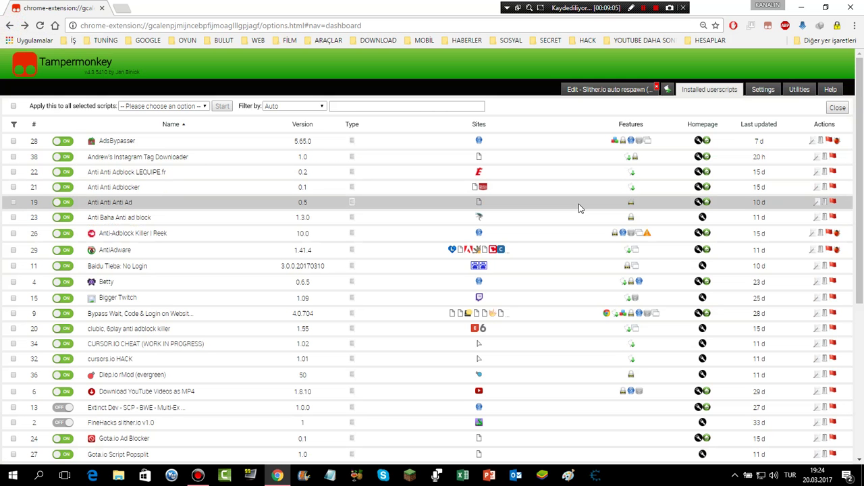